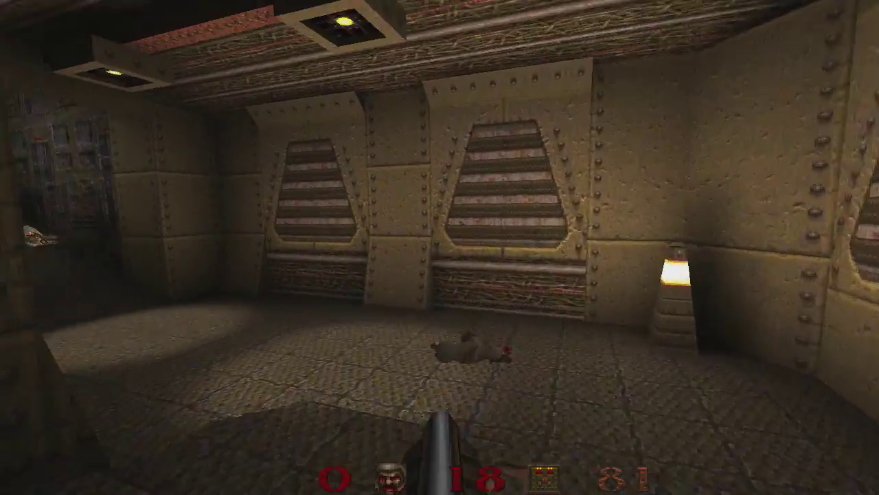
Step: Walk down the tech-base corridor and turn left toward the computer panels and crate
key(w)
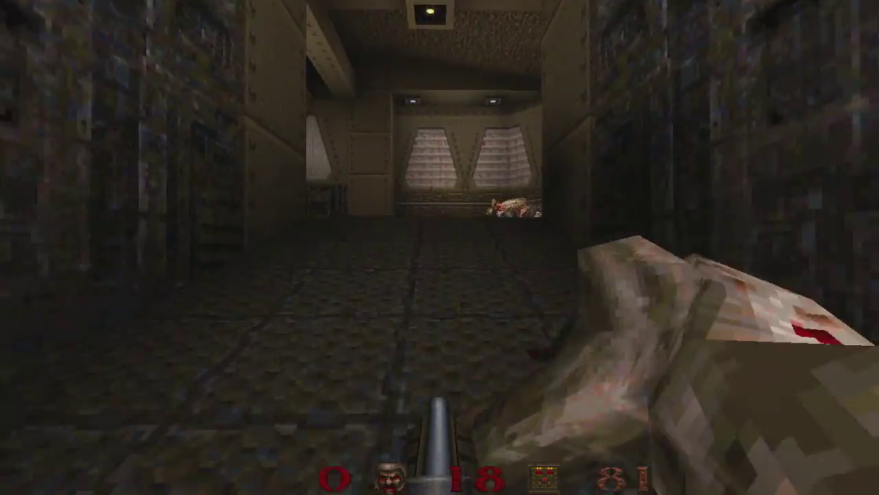
key(w)
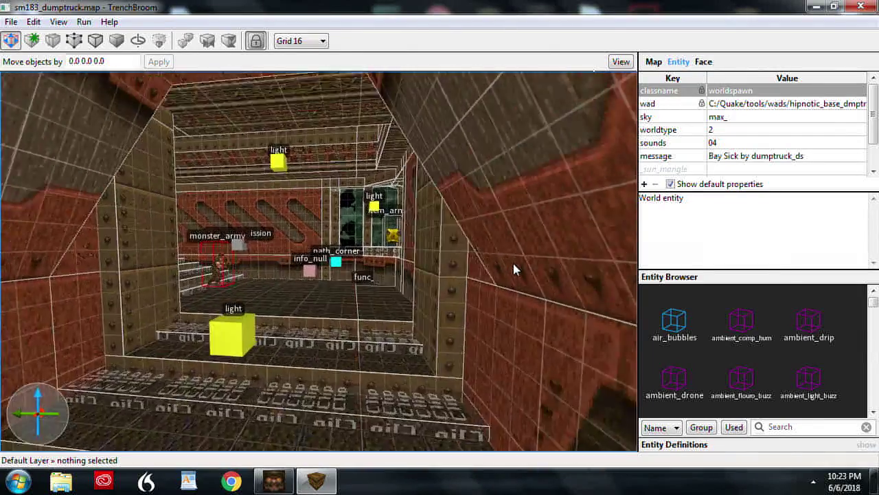
Step: Fly the TrenchBroom camera through the Bay Sick map corridor
mouse_move(514, 268)
right_down()
mouse_move(358, 258)
mouse_move(441, 253)
mouse_move(246, 257)
mouse_move(305, 238)
mouse_move(547, 245)
mouse_move(630, 262)
mouse_move(518, 251)
mouse_move(502, 364)
right_up()
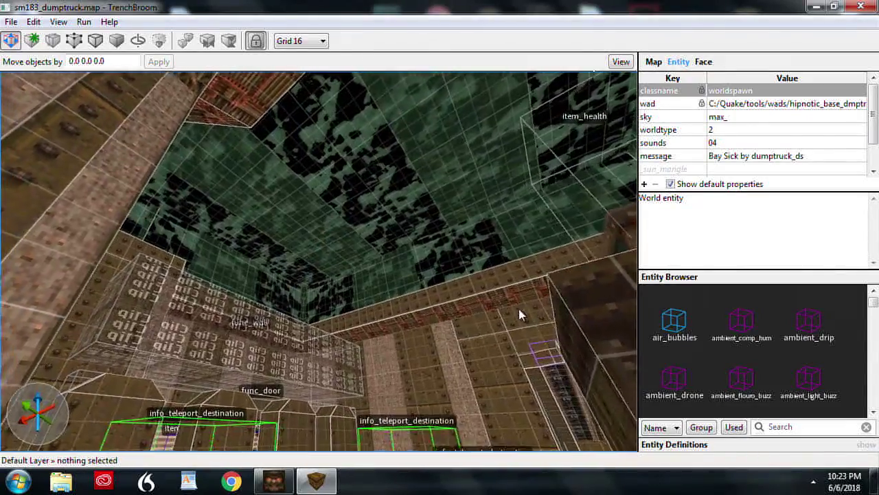
Step: Look up at the green max_ sky ceiling, then select the six max_ skybox TGAs in gfx/env
mouse_move(502, 364)
right_down()
mouse_move(506, 308)
mouse_move(427, 302)
right_up()
right_click(491, 313)
click(467, 314)
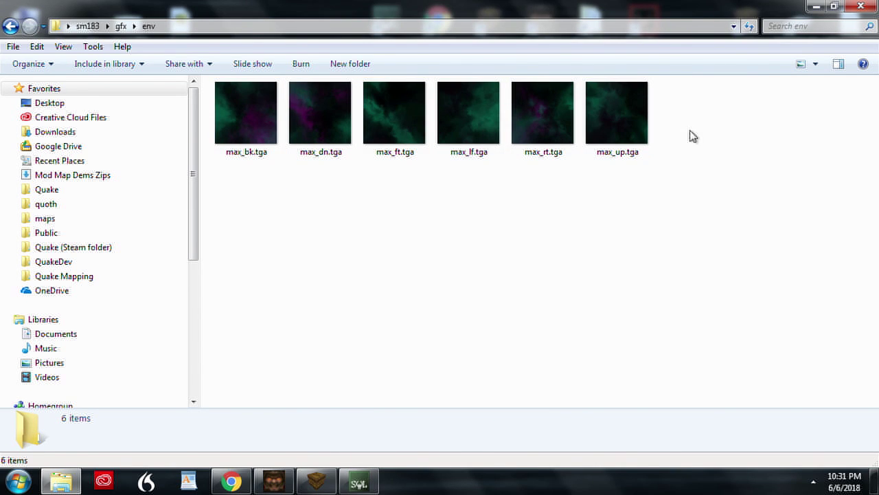
mouse_move(243, 265)
mouse_down()
mouse_move(516, 132)
mouse_move(691, 110)
mouse_up()
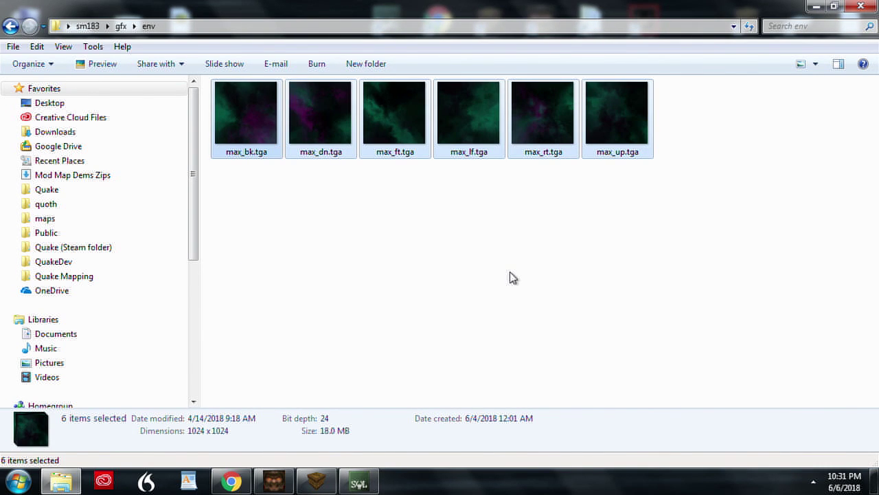
Step: Preview and zoom into max_up.tga in Picasa, then close it
double_click(600, 124)
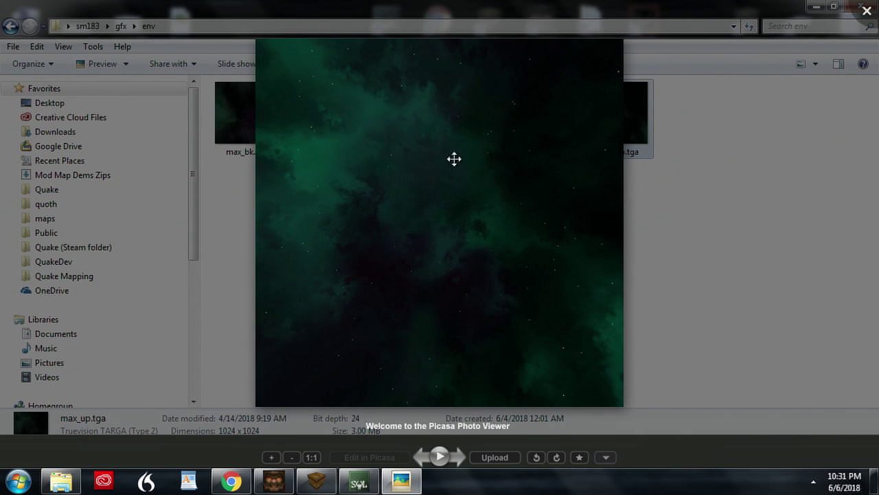
scroll(436, 234, up, 1)
scroll(438, 233, up, 1)
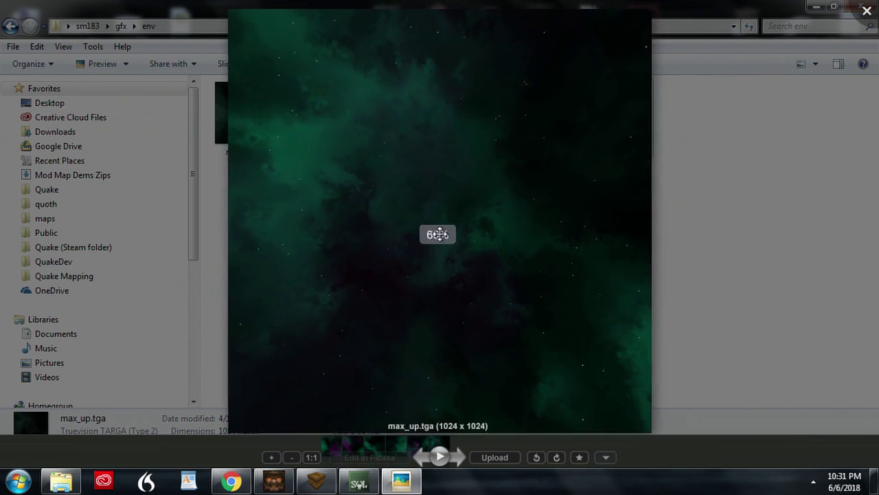
scroll(439, 235, up, 1)
scroll(440, 234, down, 3)
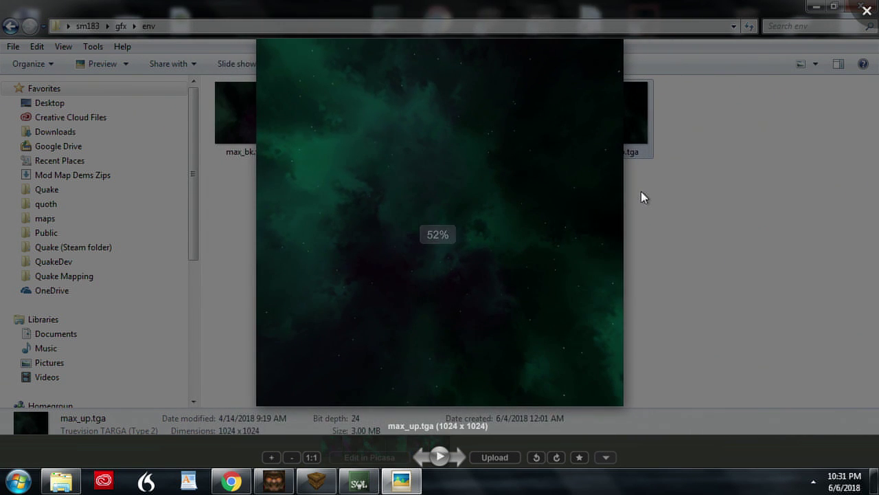
click(641, 196)
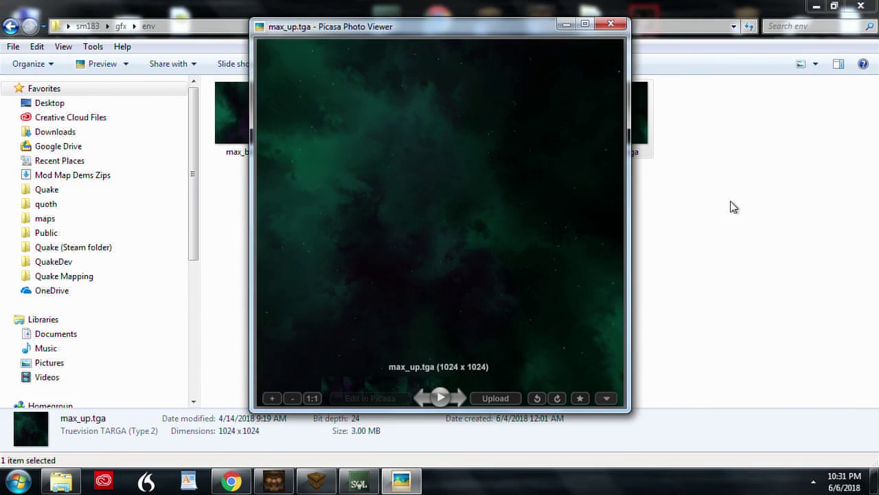
click(614, 25)
Step: Preview max_bk.tga in Picasa and zoom into the starry nebula
double_click(268, 130)
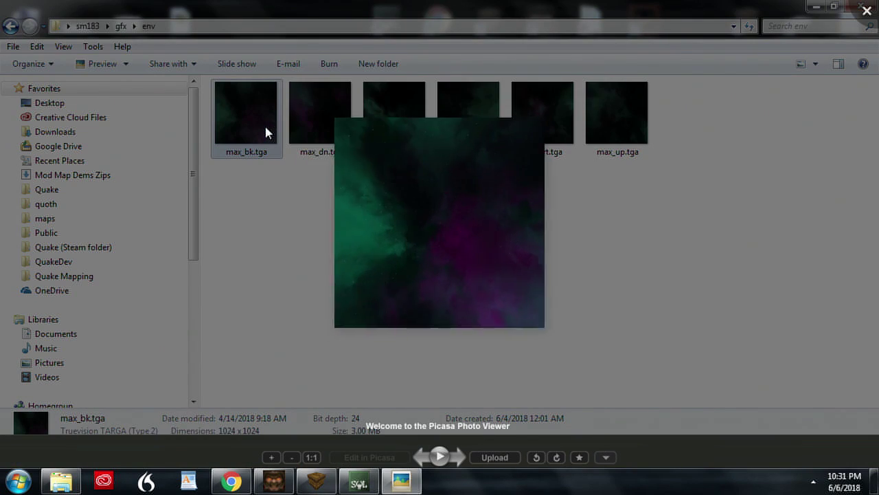
scroll(412, 234, up, 1)
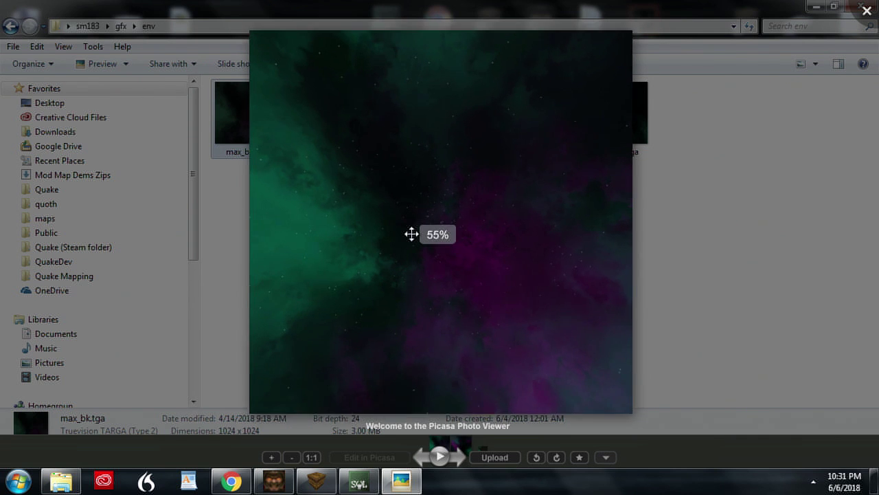
scroll(411, 234, up, 1)
scroll(411, 234, up, 2)
scroll(412, 233, up, 2)
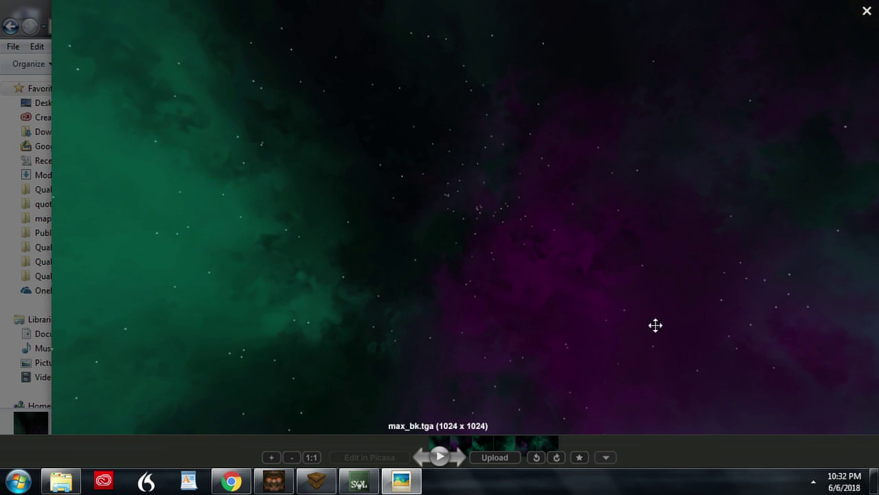
Step: Close the preview and check the details of max_bk, max_lf, max_dn and max_ft
click(867, 11)
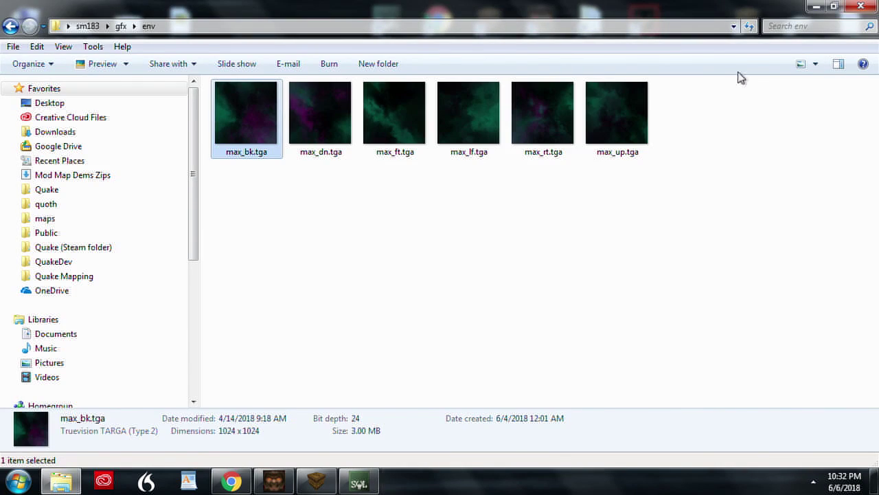
click(511, 277)
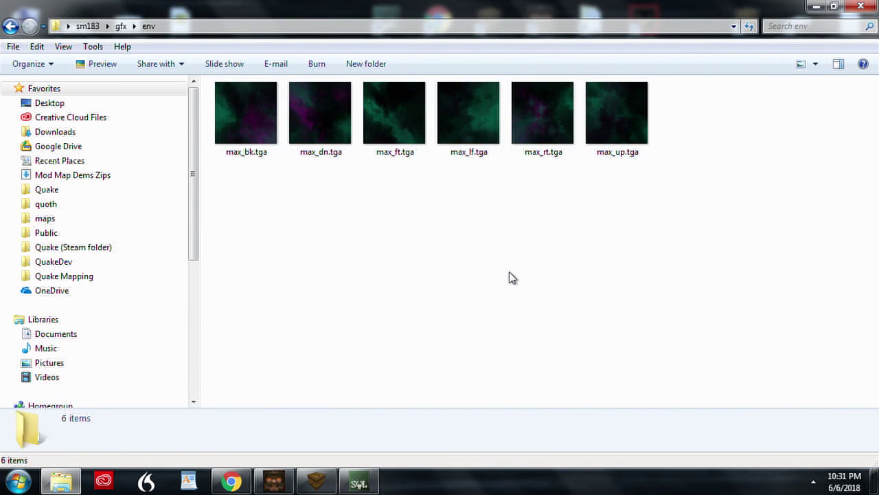
click(251, 140)
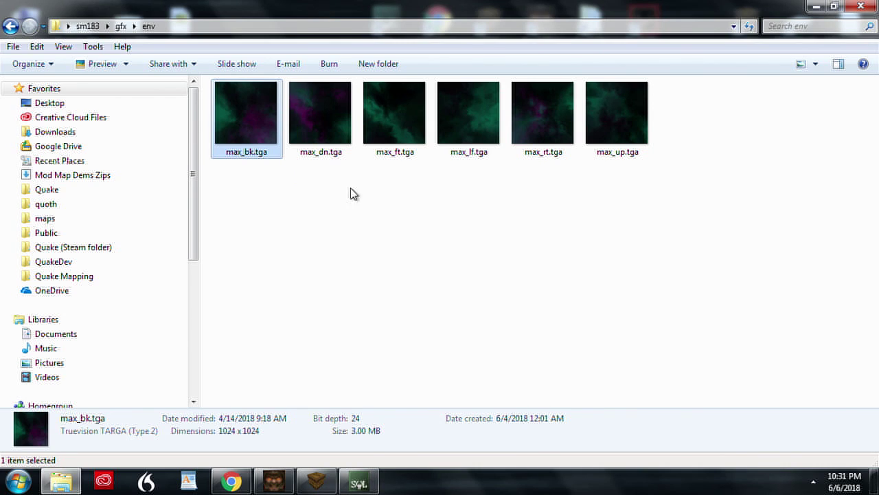
click(463, 143)
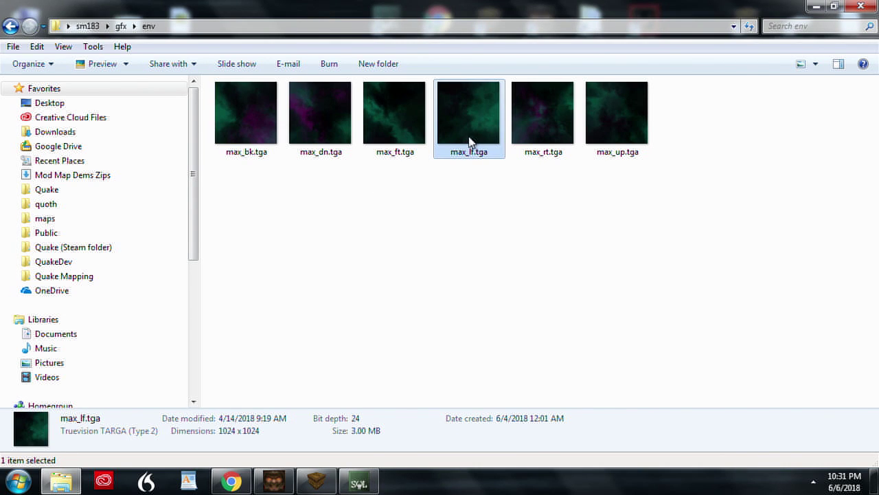
click(241, 137)
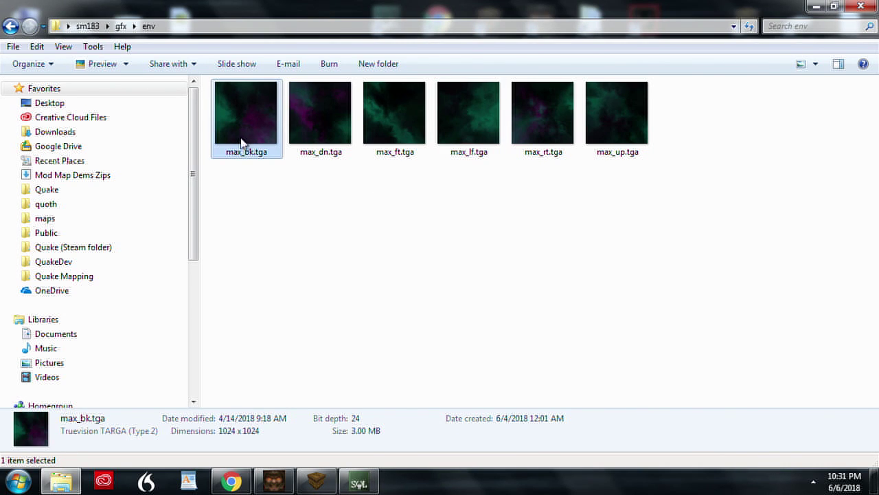
click(347, 137)
click(381, 137)
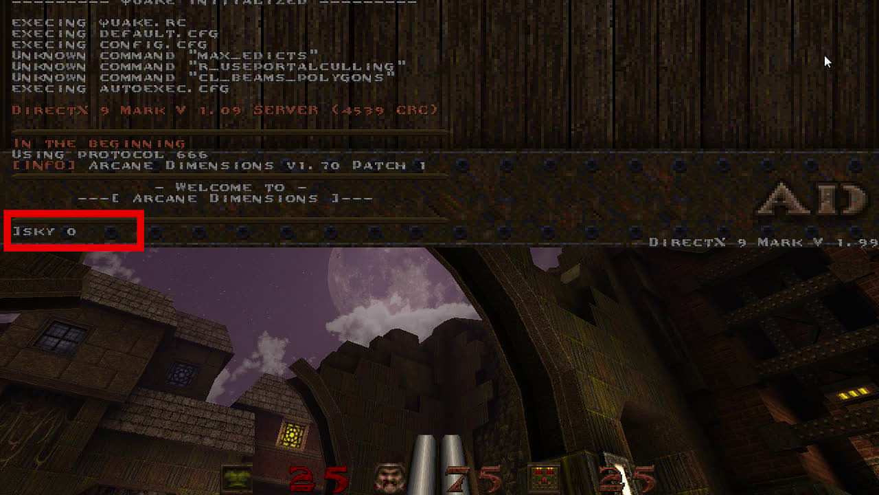
Step: Run sky 0 in the Quake console to restore the default purple sky
key(Return)
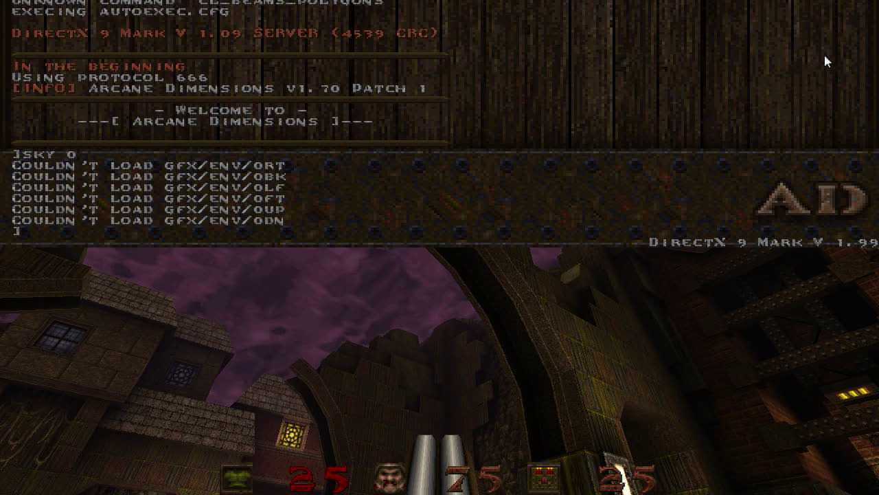
key(grave)
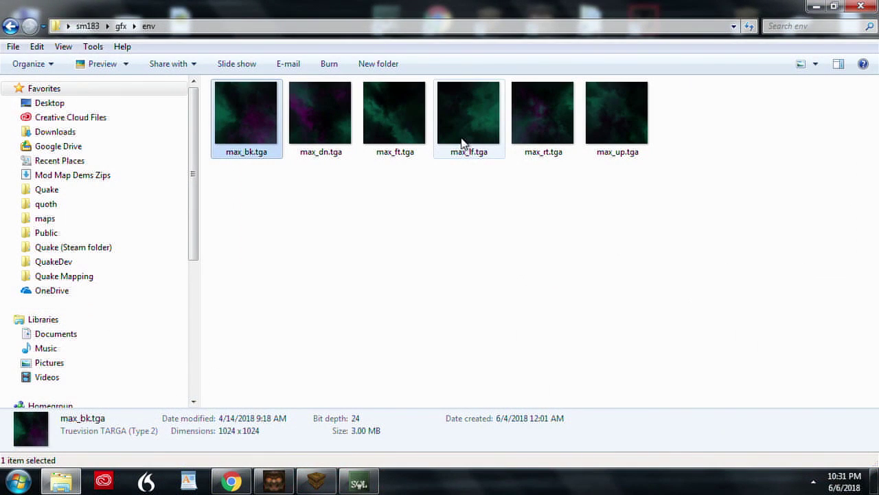
Step: Check details of the max_lf, max_bk, max_ft and max_rt sky images
click(462, 142)
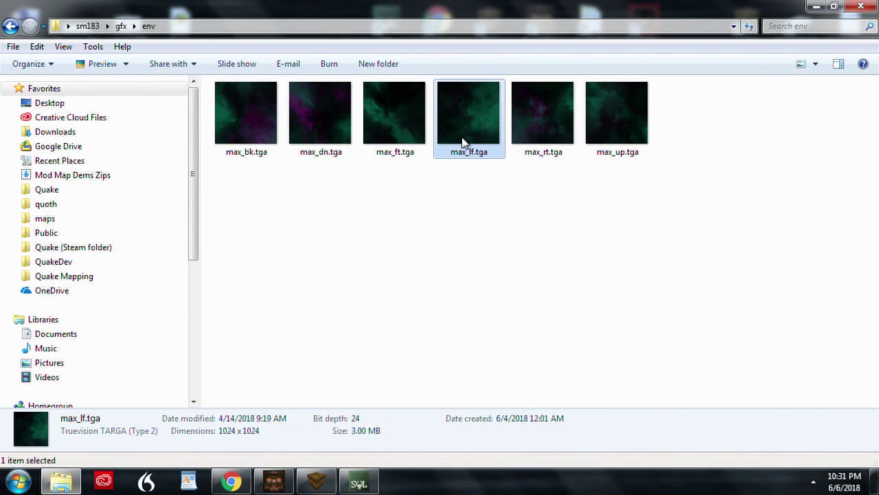
click(242, 137)
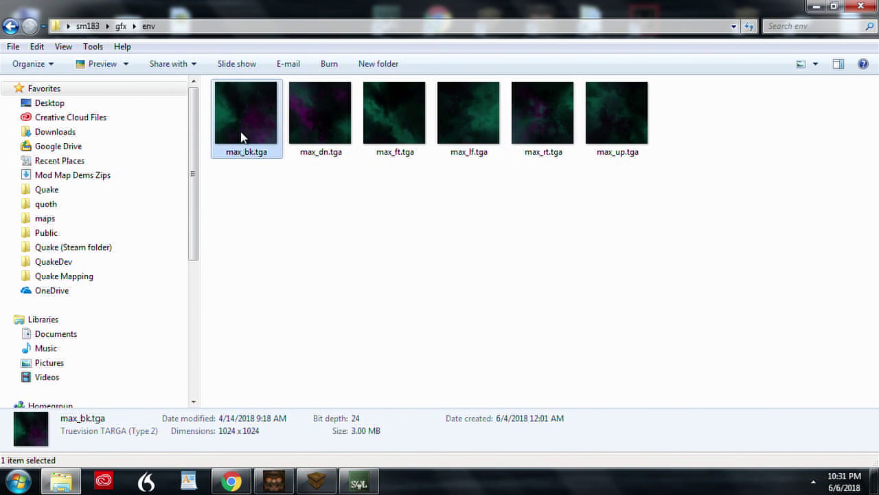
click(347, 137)
click(379, 137)
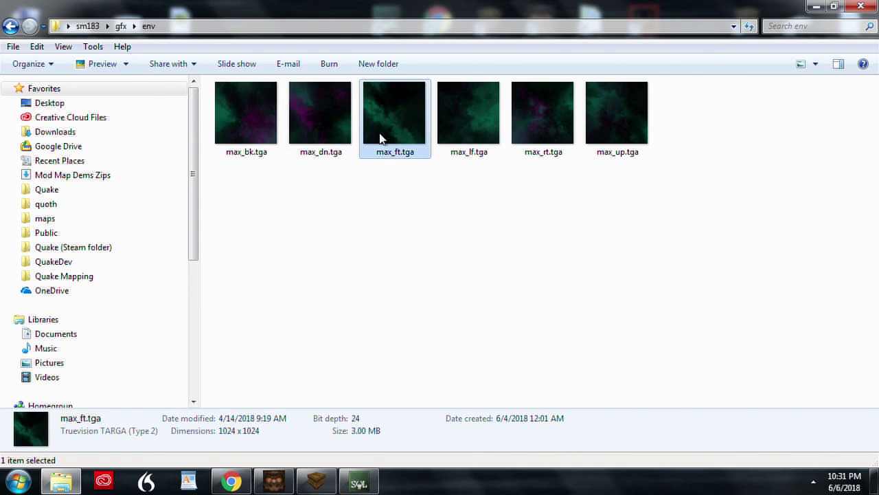
click(546, 137)
key(BackSpace)
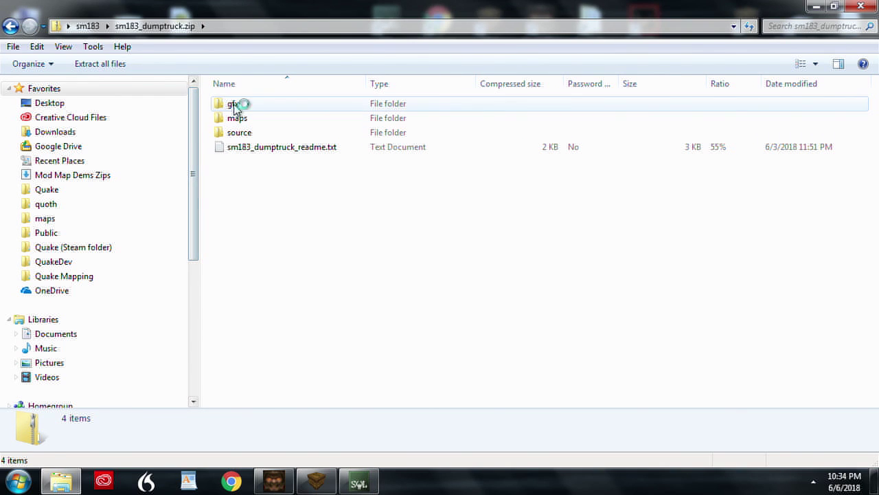
Step: Browse the archive's gfx, maps and source folders, selecting sm183_dumptruck.map
click(235, 105)
mouse_move(196, 221)
mouse_down()
mouse_move(209, 364)
mouse_move(221, 153)
mouse_up()
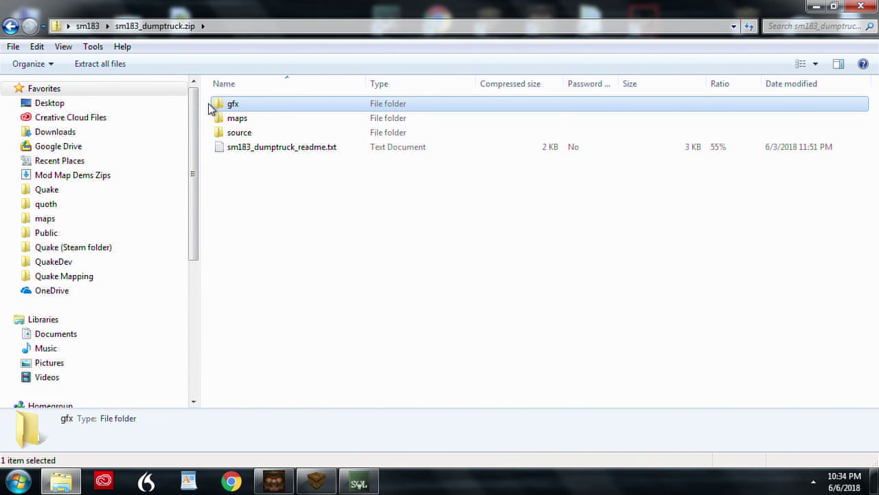
double_click(233, 117)
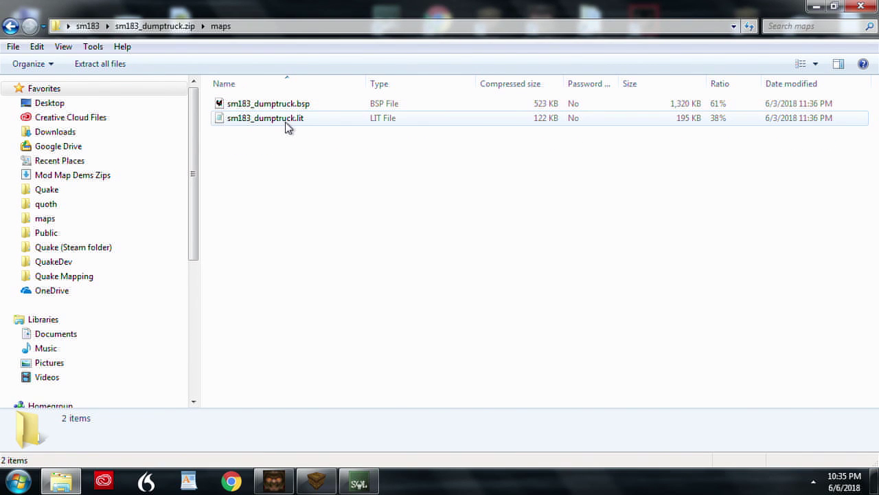
key(BackSpace)
double_click(231, 101)
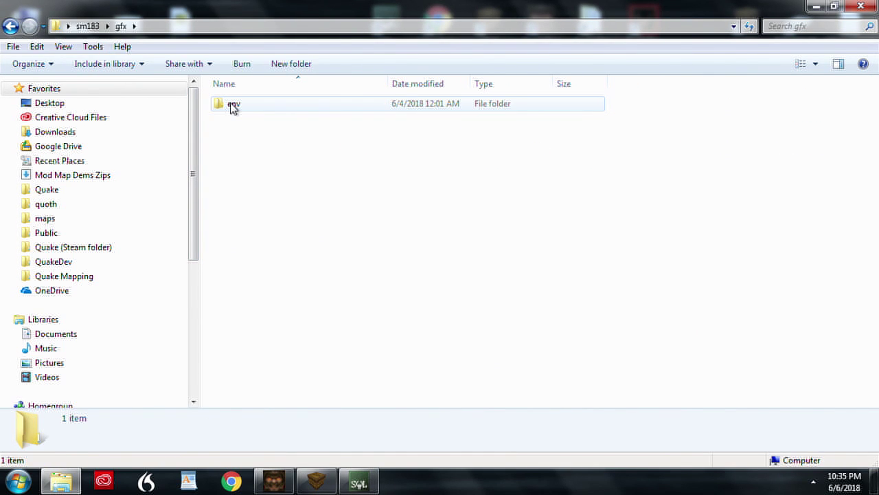
click(233, 120)
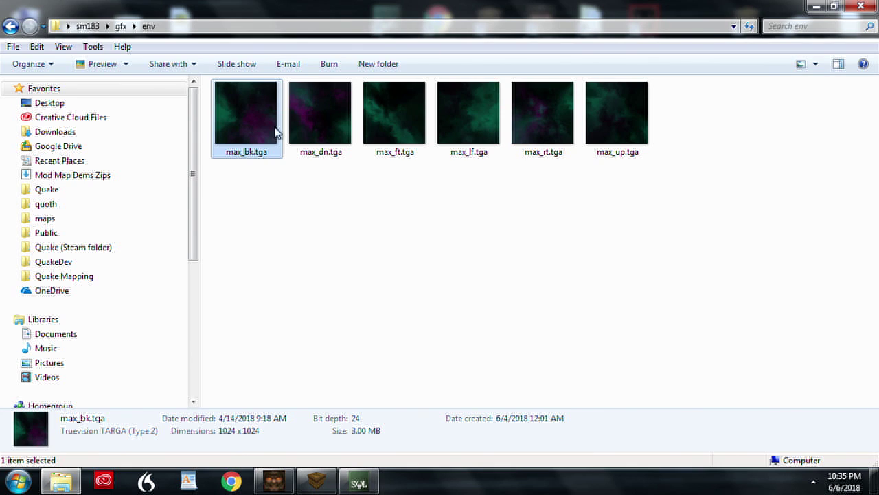
key(BackSpace)
key(BackSpace)
click(231, 148)
double_click(235, 132)
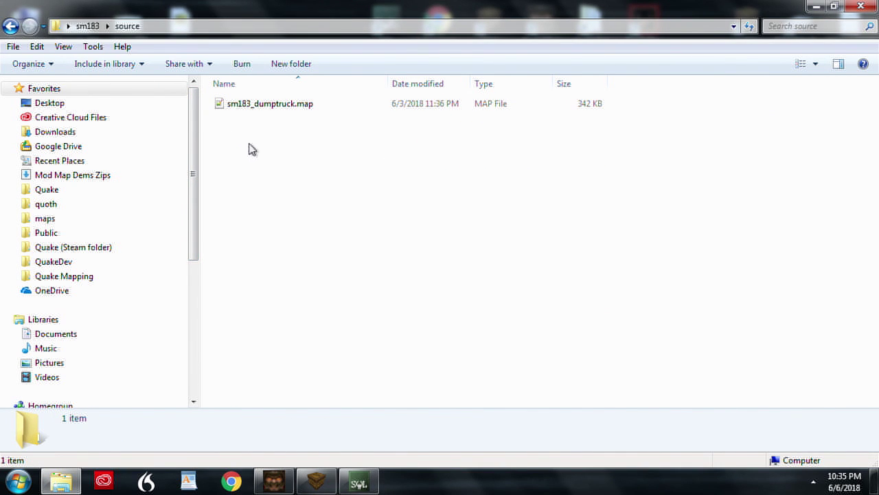
drag(244, 147, 283, 109)
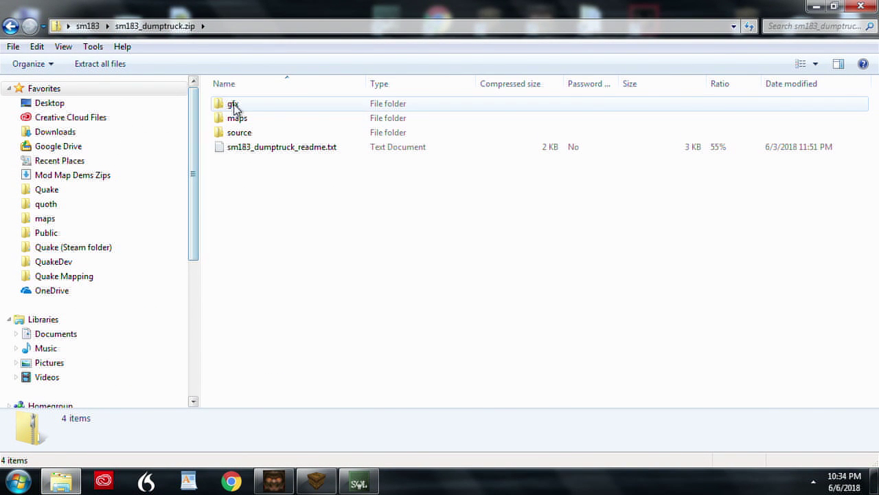
Step: Open the zip's maps folder and select sm183_dumptruck.bsp and .lit
click(233, 106)
mouse_move(197, 215)
mouse_down()
mouse_move(206, 365)
mouse_move(207, 231)
mouse_move(257, 136)
mouse_up()
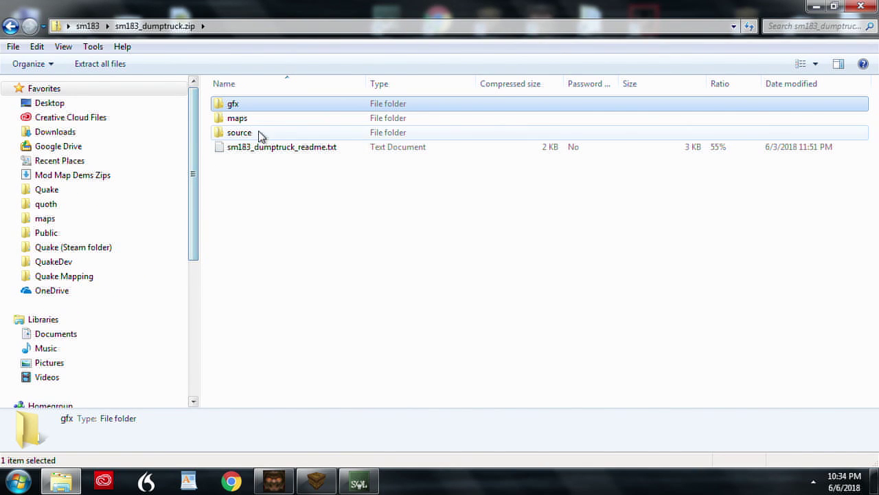
double_click(221, 107)
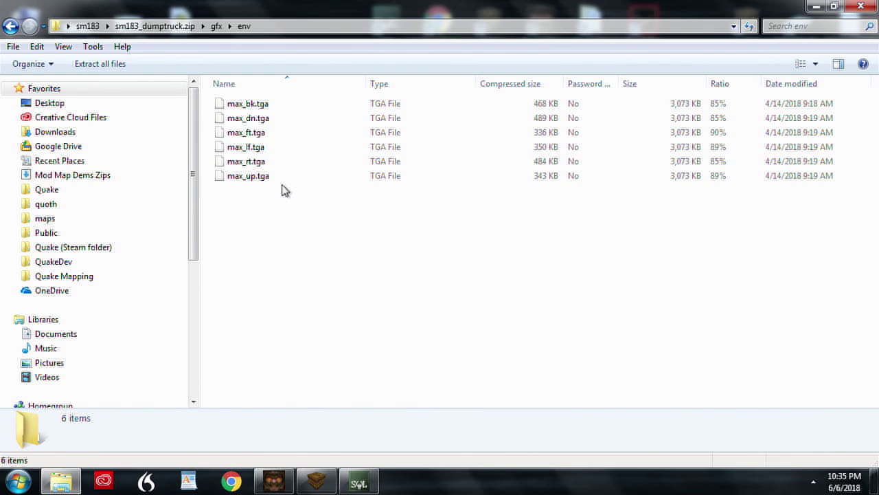
click(187, 26)
double_click(235, 118)
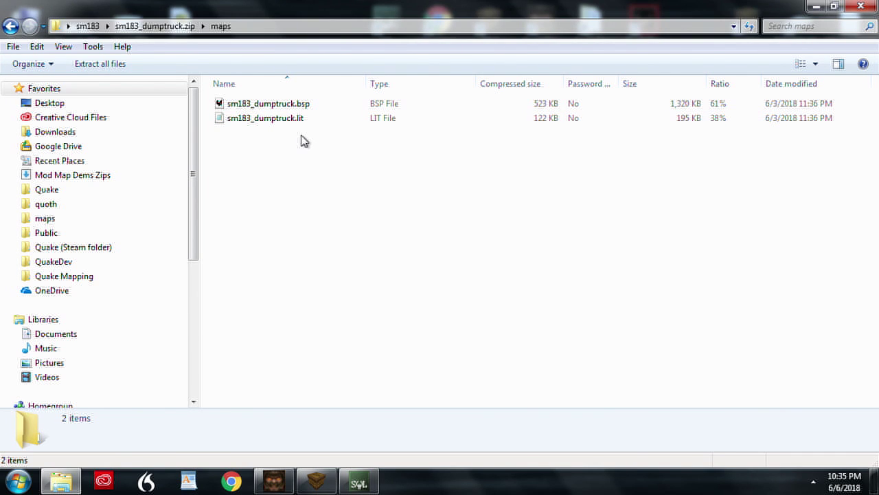
drag(307, 132, 343, 104)
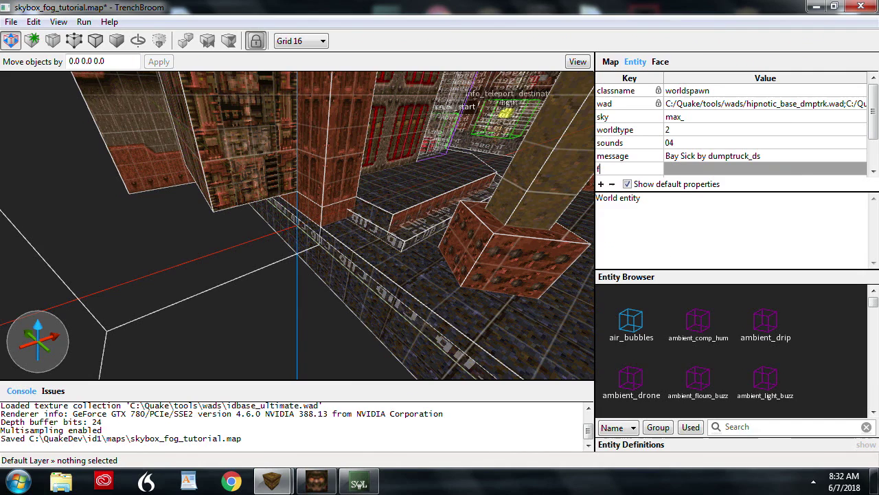
Step: Finish naming the fog key and paste 0.121569 0.247059 0.247059 as its value
text(og)
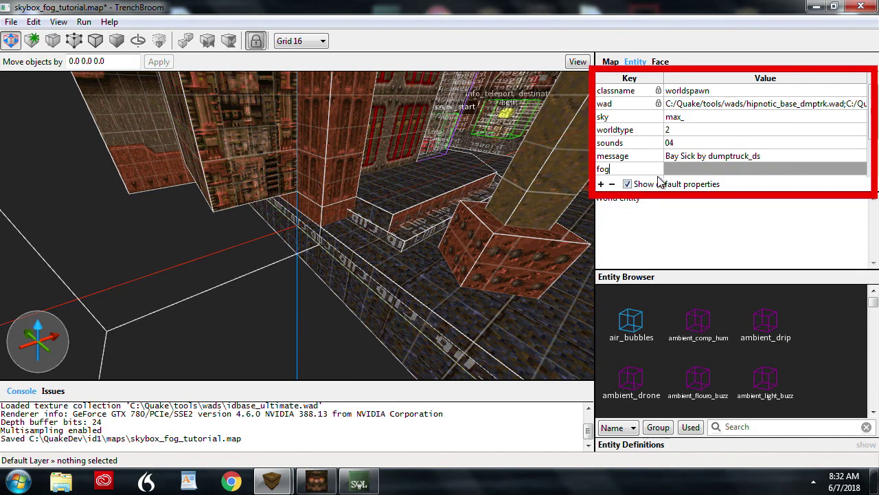
click(680, 171)
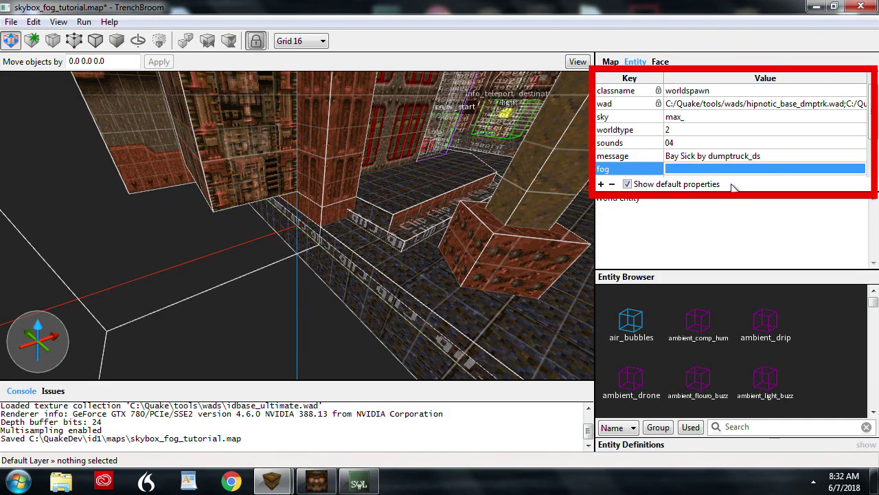
click(768, 168)
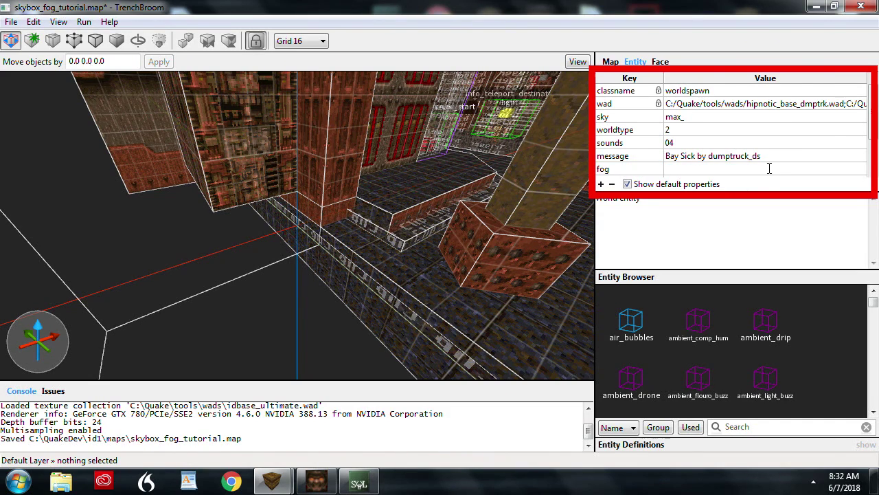
text(0.121569 0.247059 0.247059)
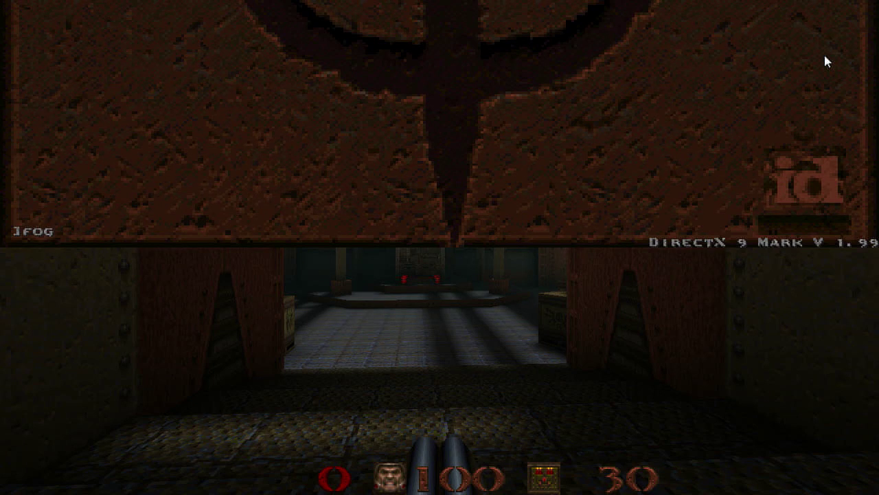
key(Return)
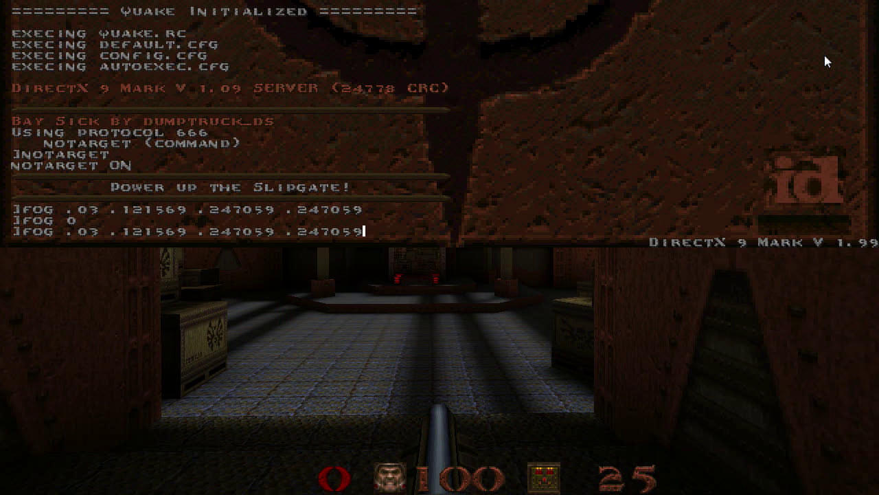
Step: Run fog .03 .121569 .247059 .247059 in the console and return to the game
key(Return)
key(grave)
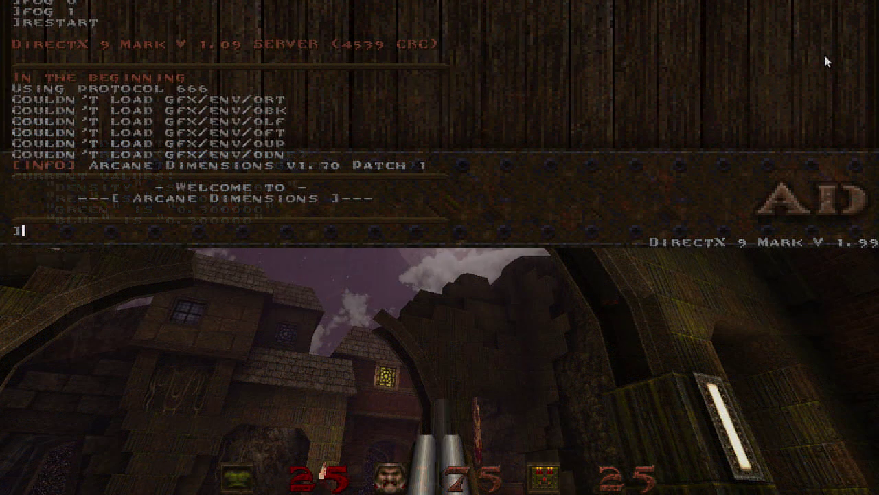
Step: Enter fog in the console to list the current fog values
text(fog)
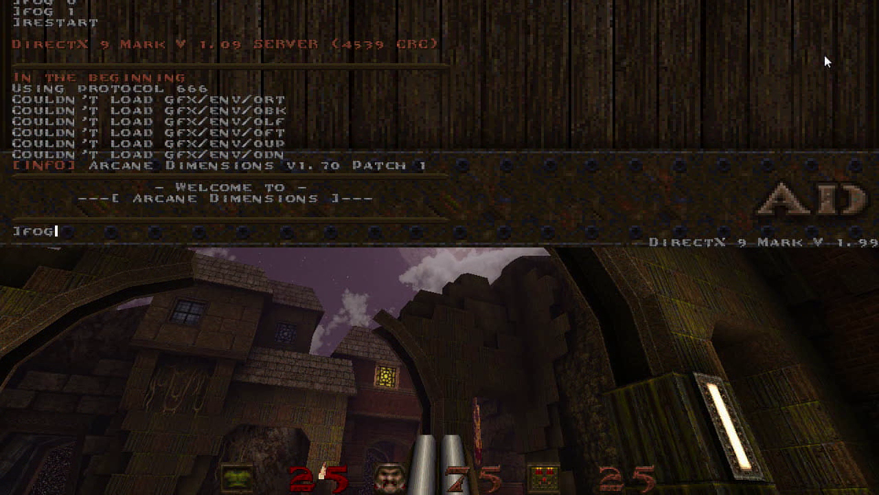
key(Return)
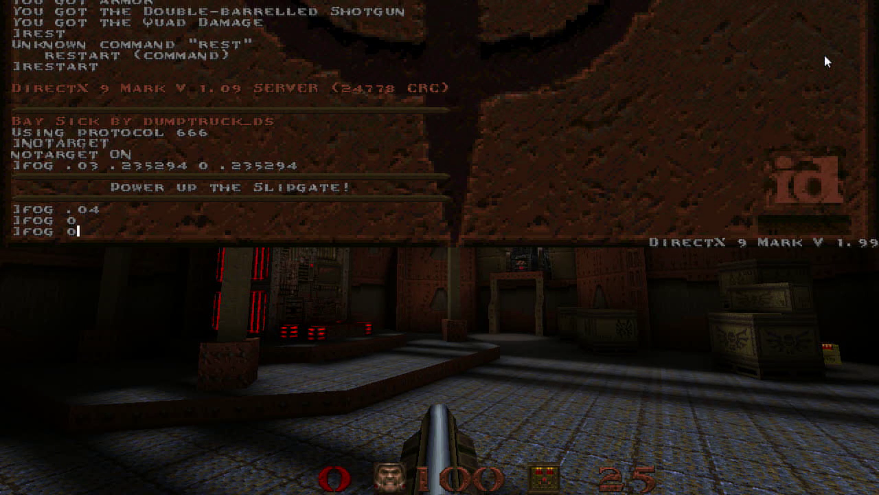
Step: Reapply fog density 0.04 and look up at the sky and ceiling beams
key(Up)
key(Return)
key(grave)
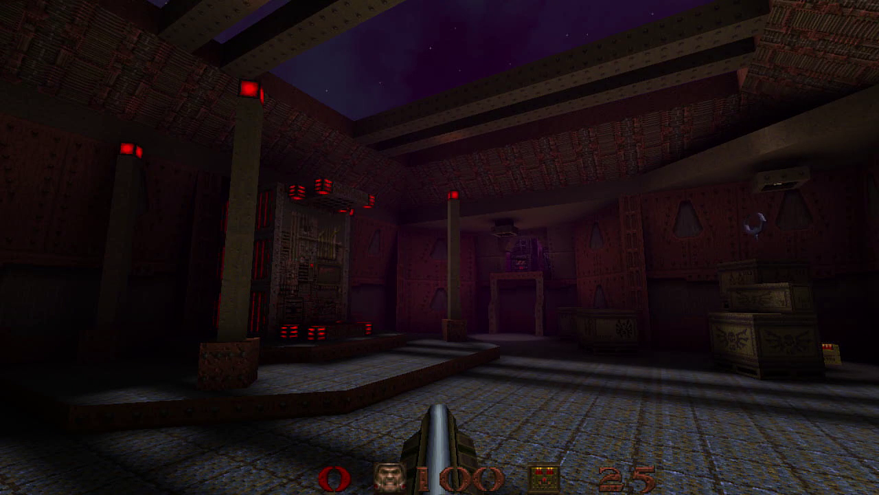
key(Page_Up)
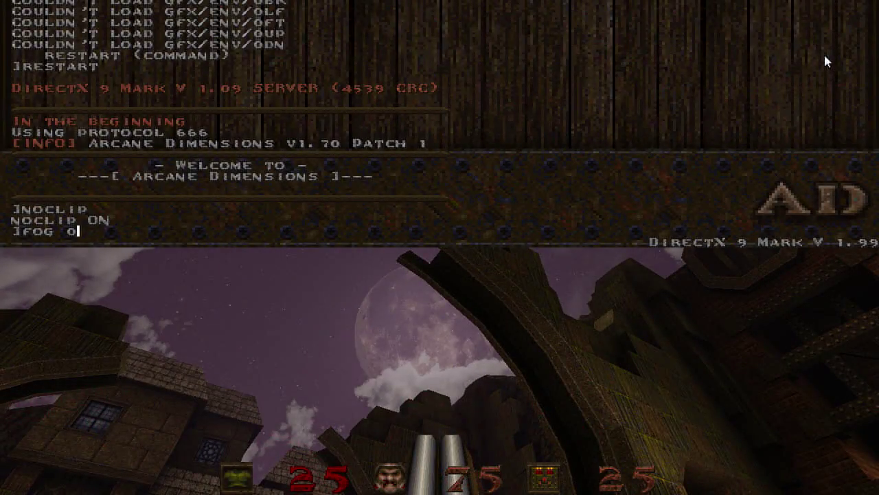
Step: Turn fog off with fog 0 and look around the moonlit skyline
key(Return)
key(grave)
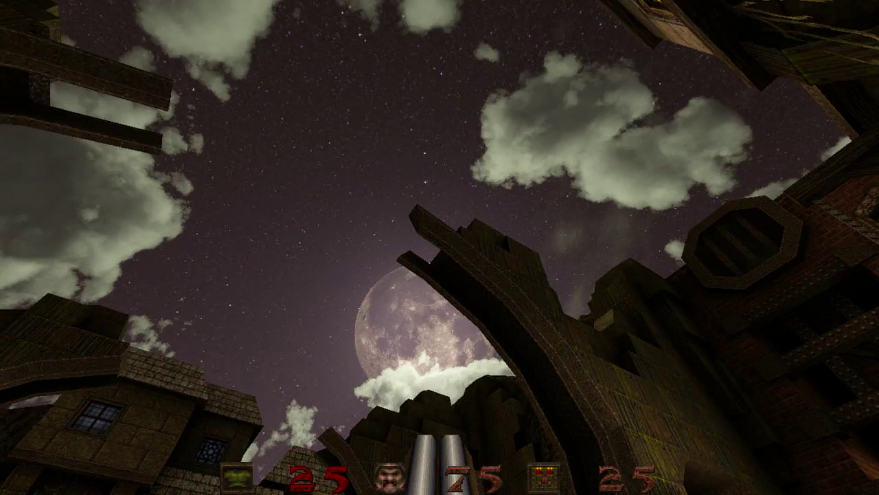
key(Page_Down)
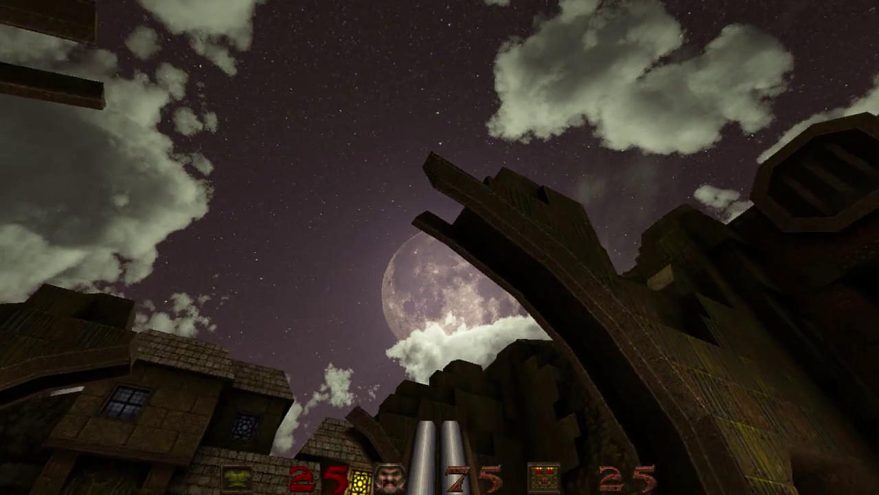
key(Left)
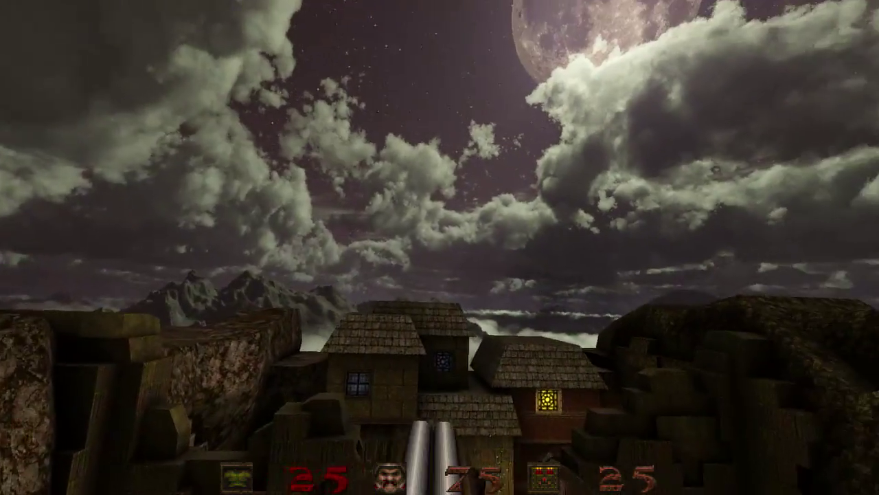
key(Page_Up)
Step: Turn fog back on with fog 1, then fly above the roof to the teal starry sky
key(grave)
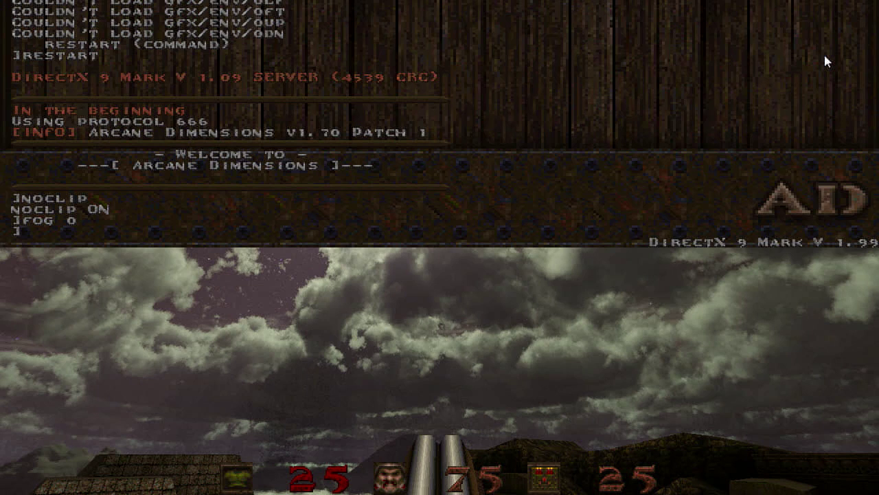
text(fog1)
key(Return)
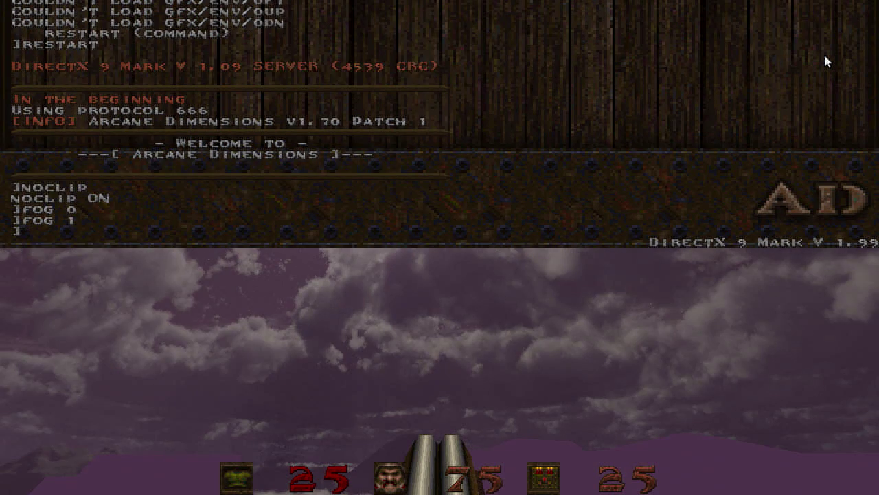
key(grave)
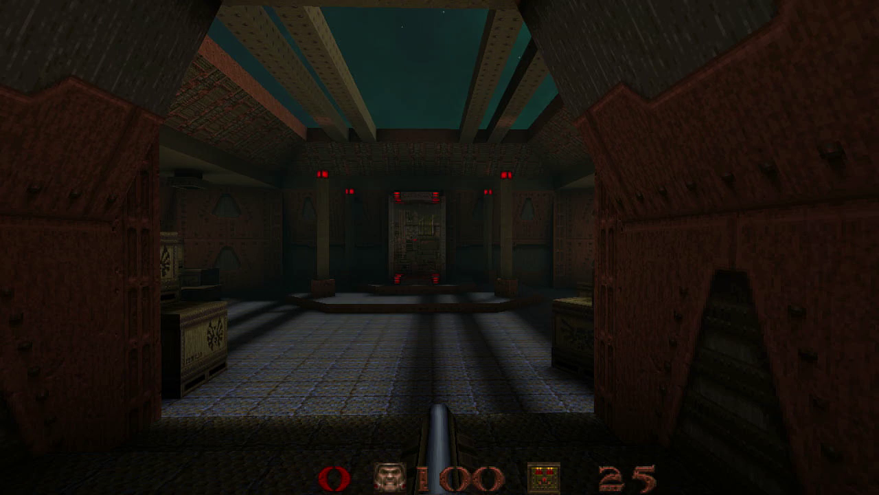
key(w)
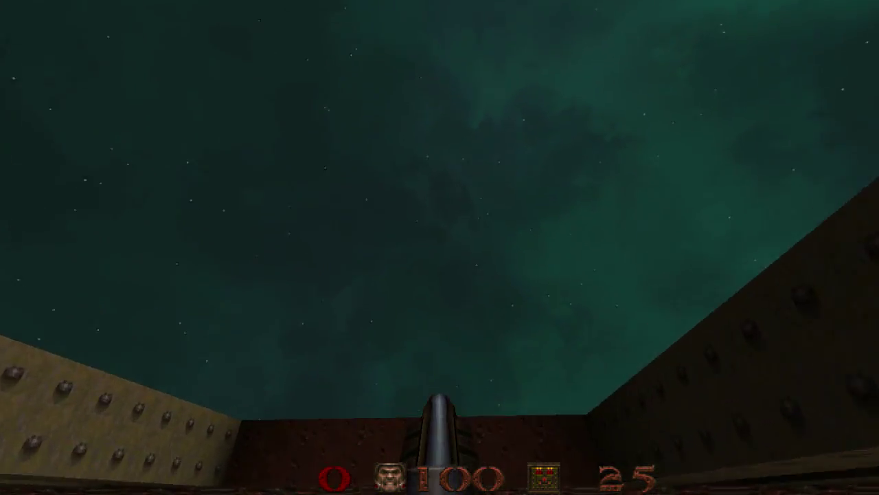
key(Page_Down)
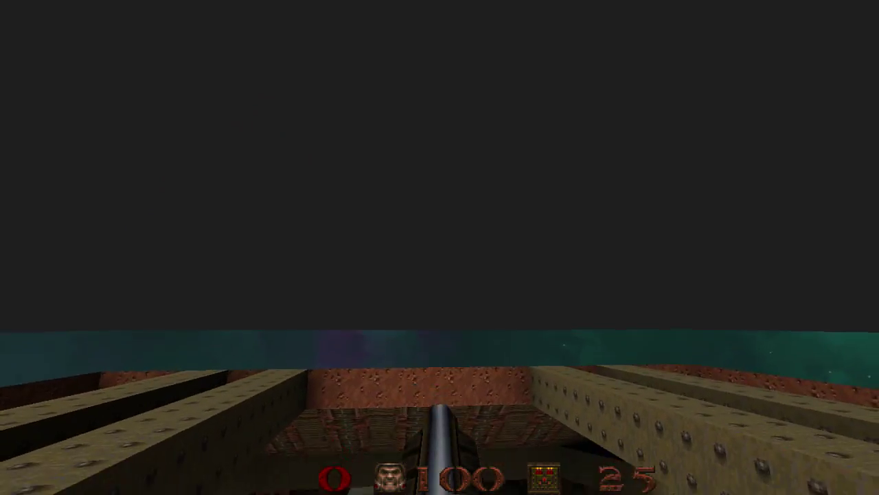
key(Page_Up)
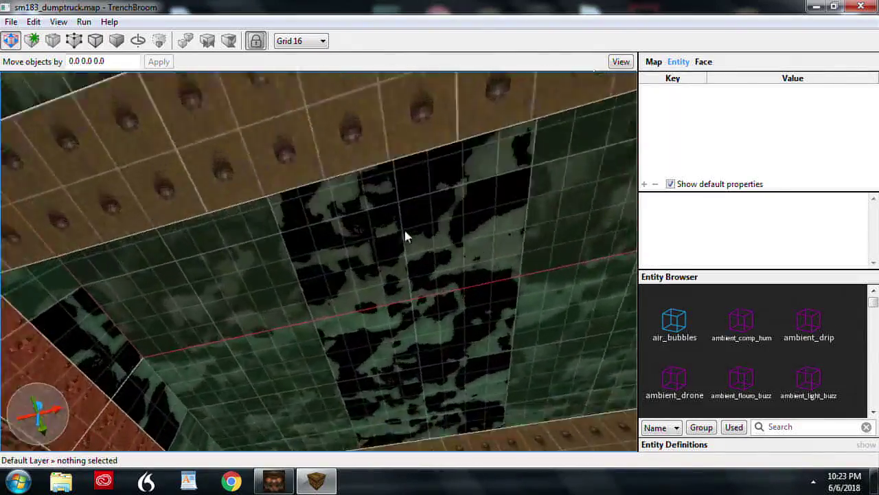
Step: Orbit and zoom the camera around the whole map
scroll(474, 335, down, 5)
scroll(467, 343, down, 5)
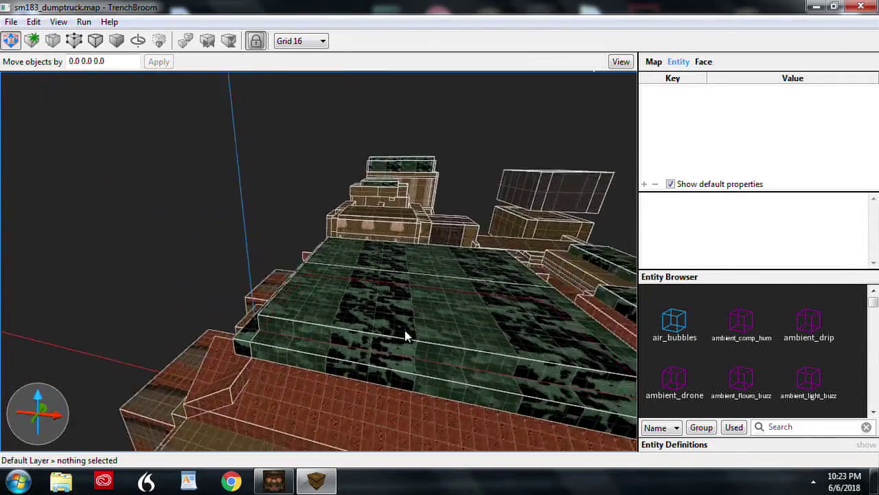
mouse_move(407, 344)
right_down()
mouse_move(391, 355)
mouse_move(400, 361)
right_up()
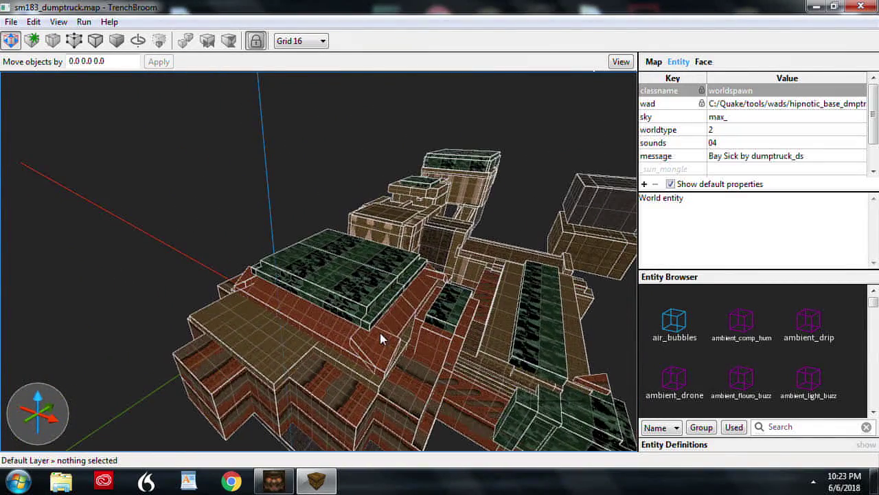
scroll(405, 357, up, 2)
scroll(410, 356, up, 2)
scroll(410, 355, up, 2)
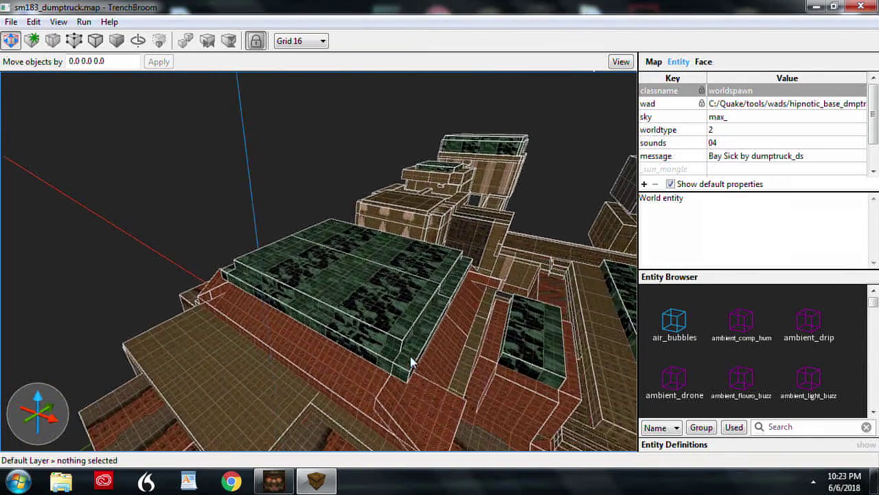
scroll(410, 356, up, 2)
Step: Show the light's _color in Byte [0,255] range so it reads 59 0 59
click(346, 239)
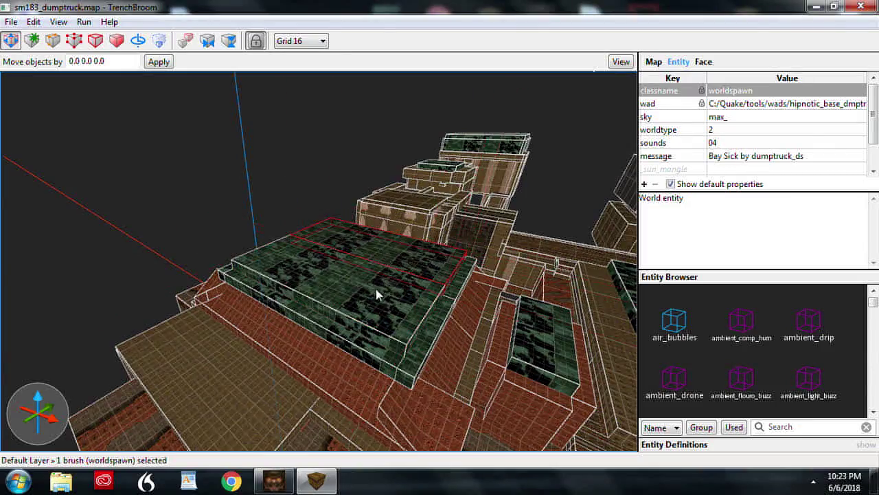
mouse_move(379, 294)
right_down()
mouse_move(383, 310)
mouse_move(412, 227)
mouse_move(392, 252)
mouse_move(334, 235)
mouse_move(324, 213)
mouse_move(355, 210)
mouse_move(417, 234)
right_up()
scroll(386, 309, up, 2)
scroll(387, 308, up, 2)
scroll(387, 309, up, 3)
scroll(387, 309, up, 3)
key(Escape)
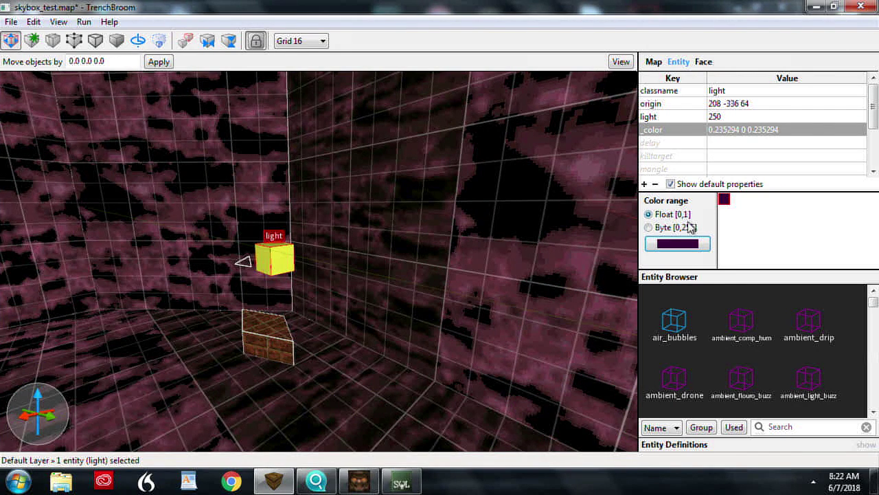
click(687, 227)
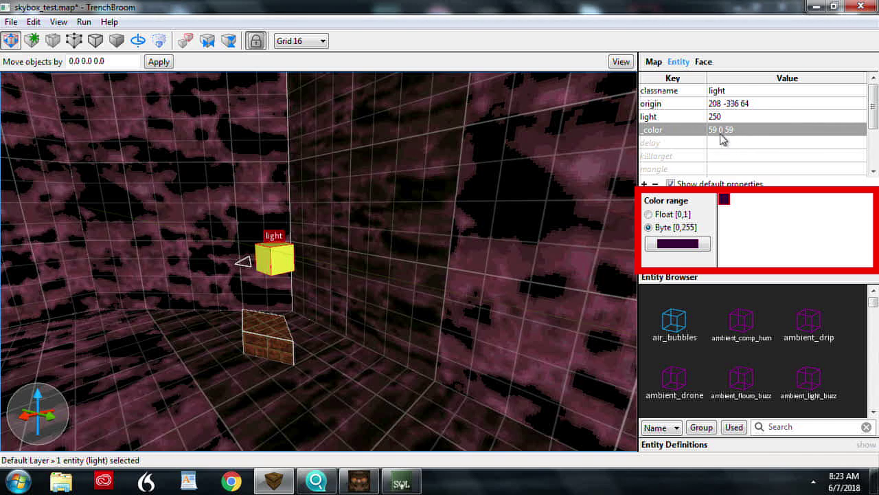
Step: Pick a dark teal for the light's _color and switch it to Float [0,1] range
click(690, 145)
click(685, 131)
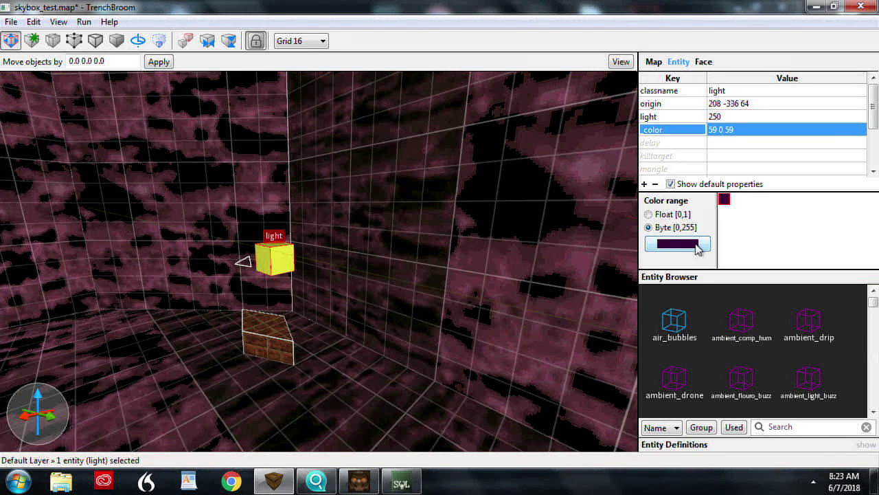
click(687, 244)
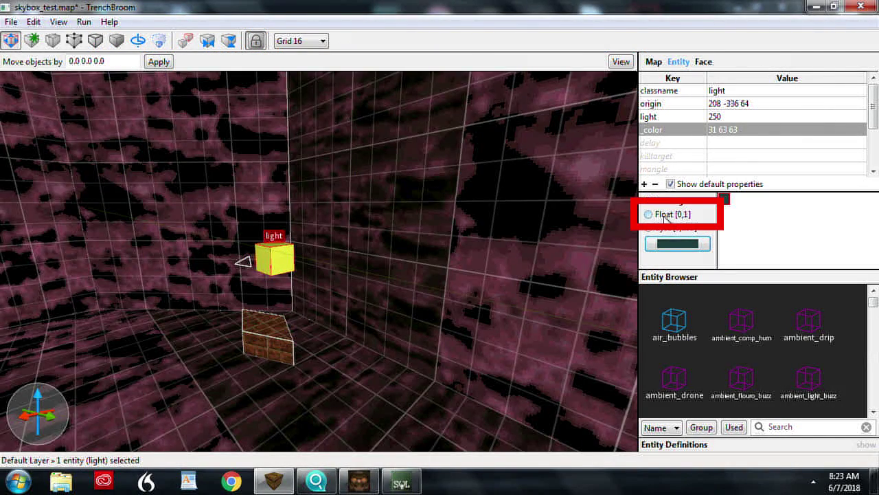
click(664, 217)
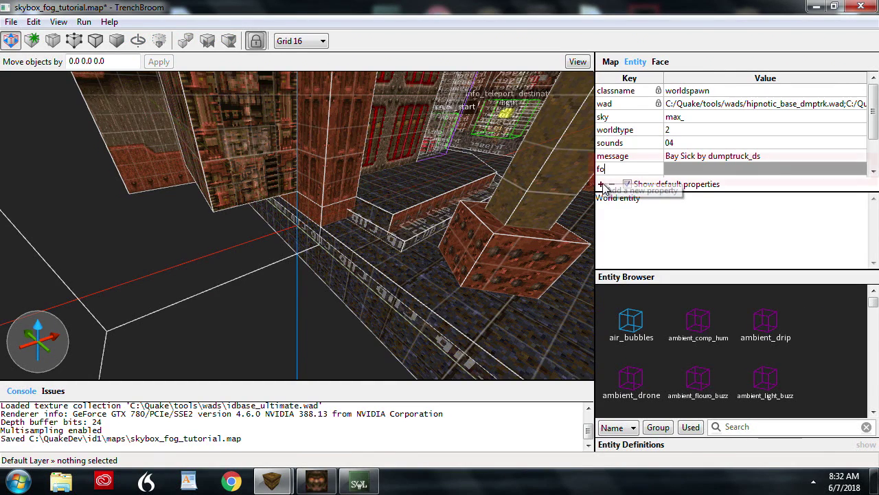
Step: Paste the teal RGB into the worldspawn fog value and prefix it with density .03
text(0.121569 0.247059 0.247059)
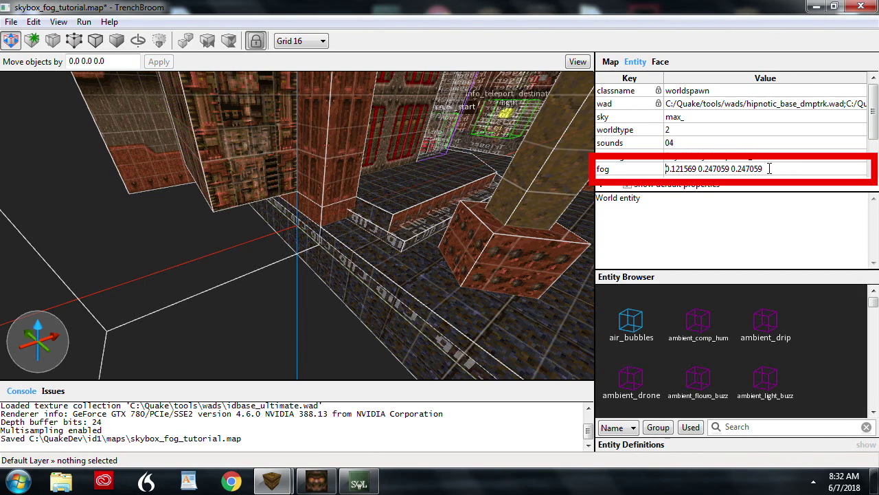
key(Home)
text(.03)
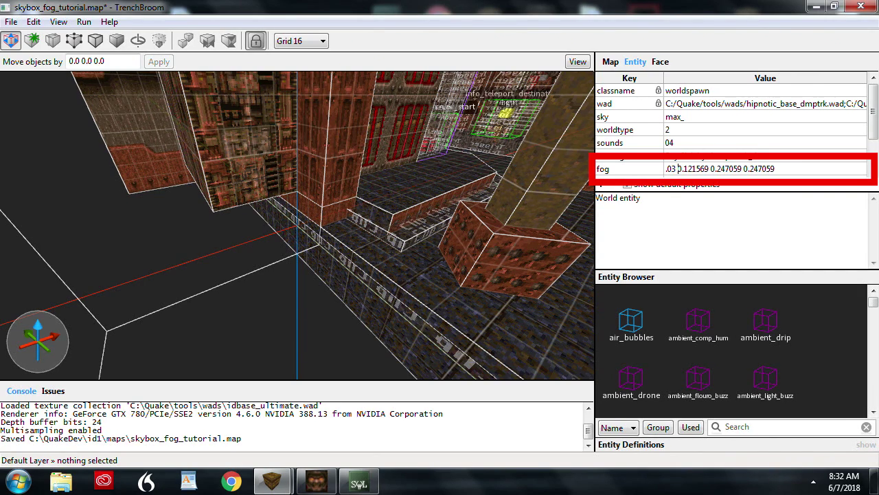
key(Return)
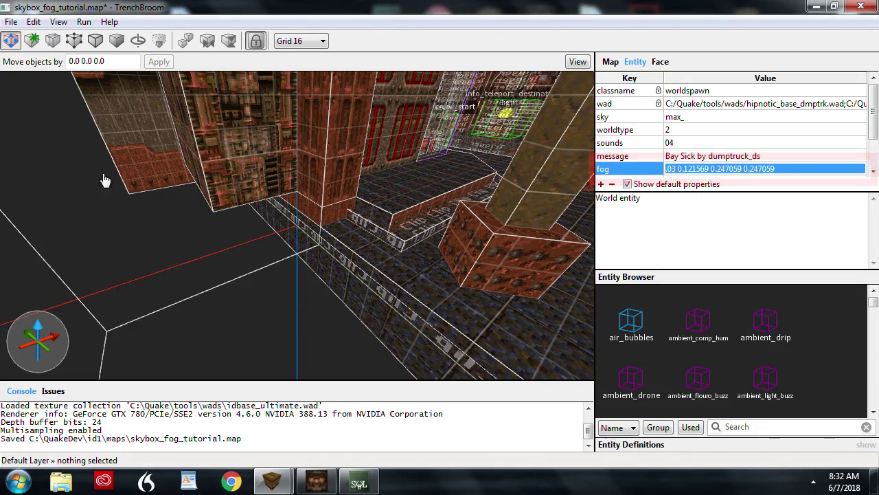